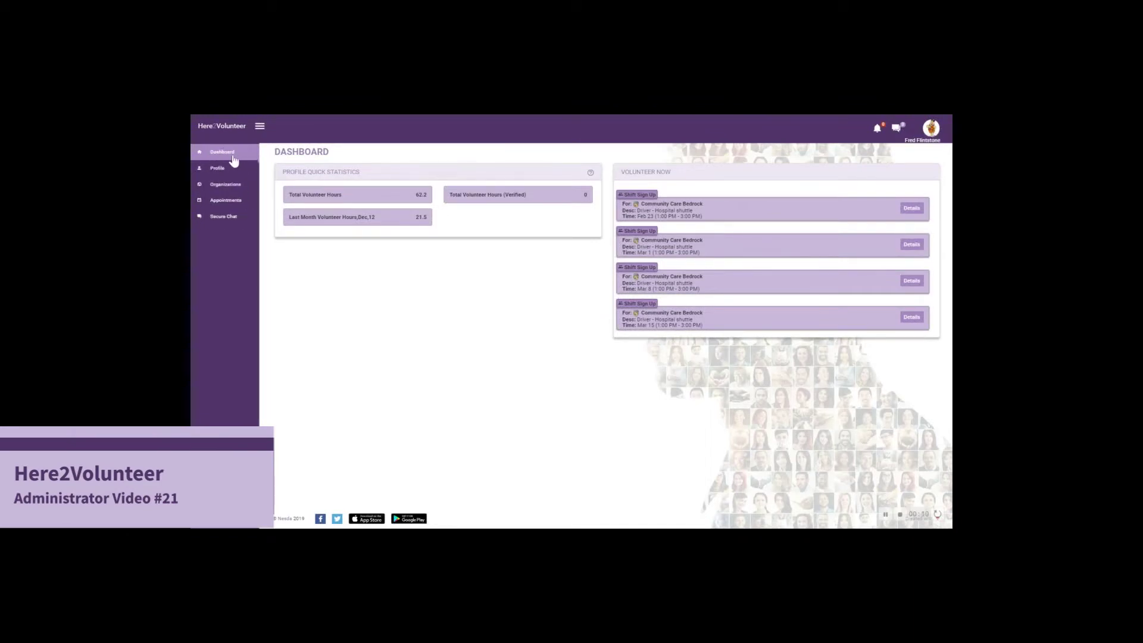
Remove the last contact from the favourites in the Secure Chat contact list and select the first favourite
{"action": "left_click", "coordinate": [226, 219]}
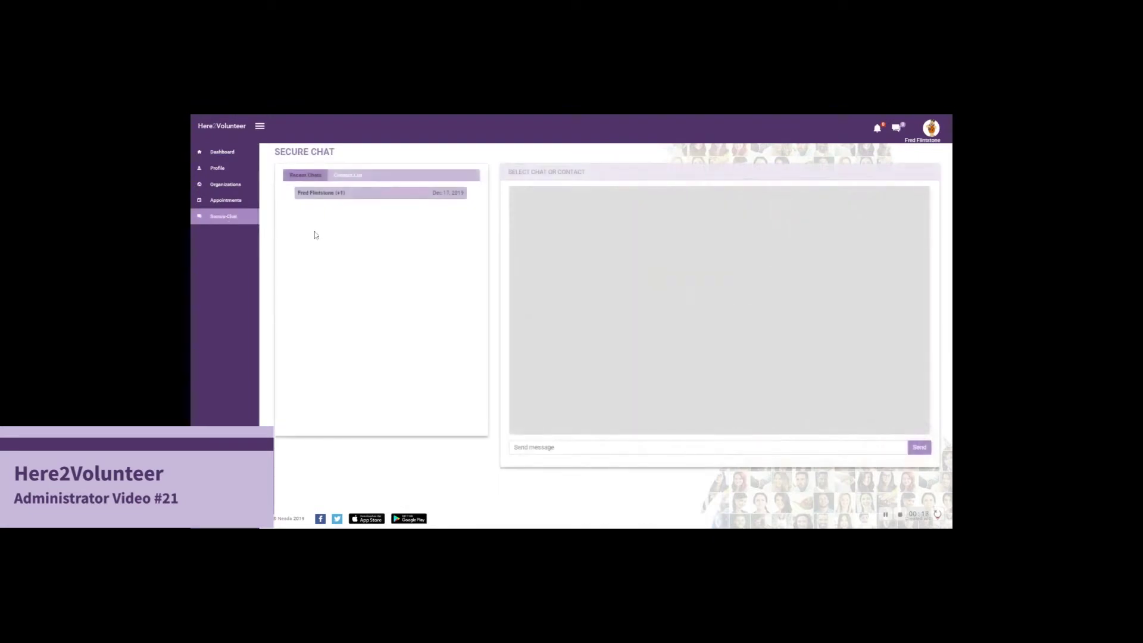
{"action": "left_click", "coordinate": [350, 179]}
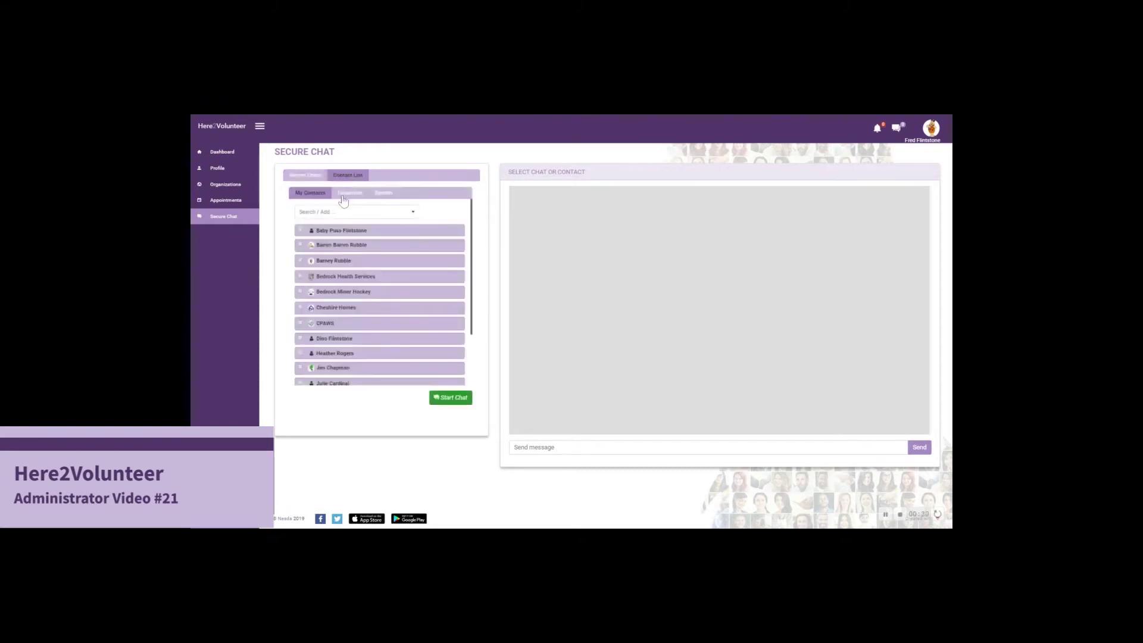
{"action": "left_click", "coordinate": [349, 193]}
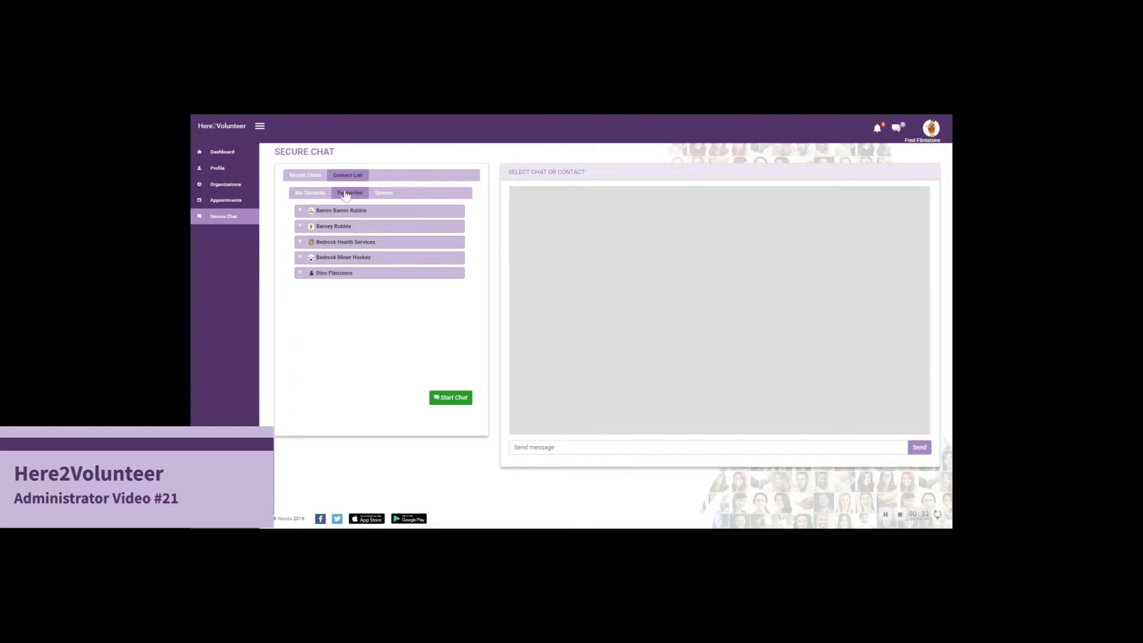
{"action": "left_click", "coordinate": [426, 216]}
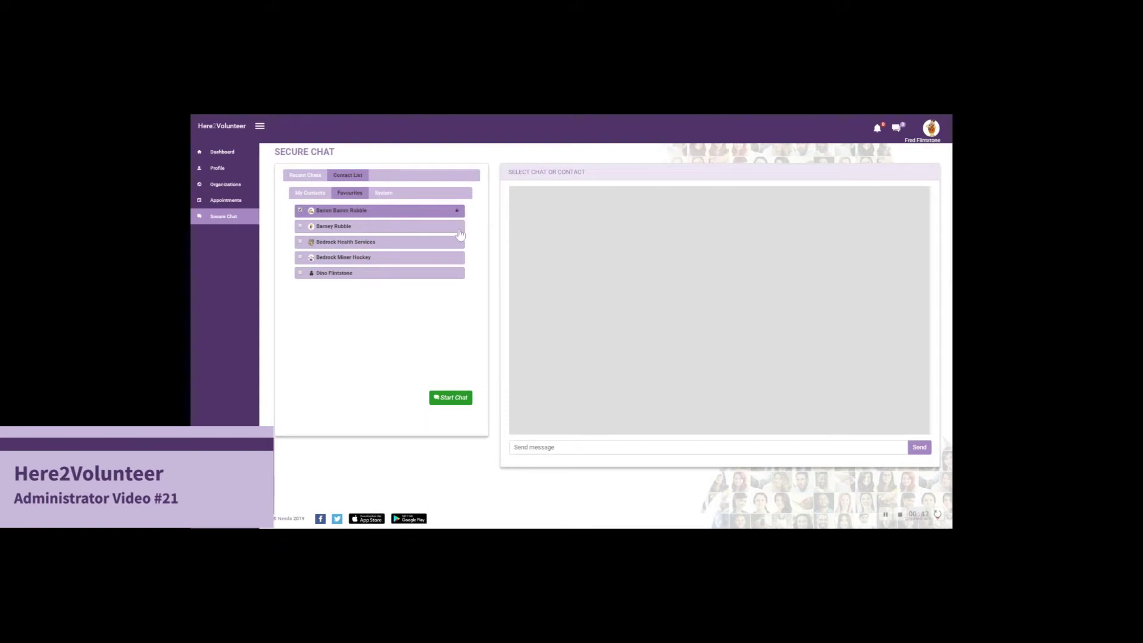
{"action": "left_click", "coordinate": [457, 275]}
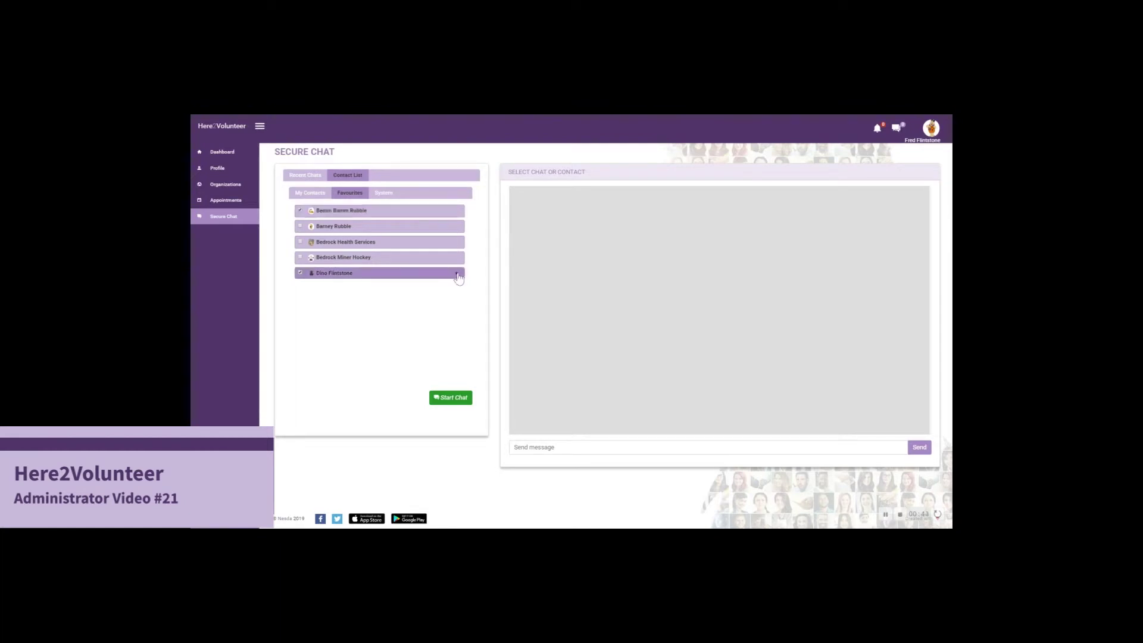
{"action": "left_click", "coordinate": [457, 275]}
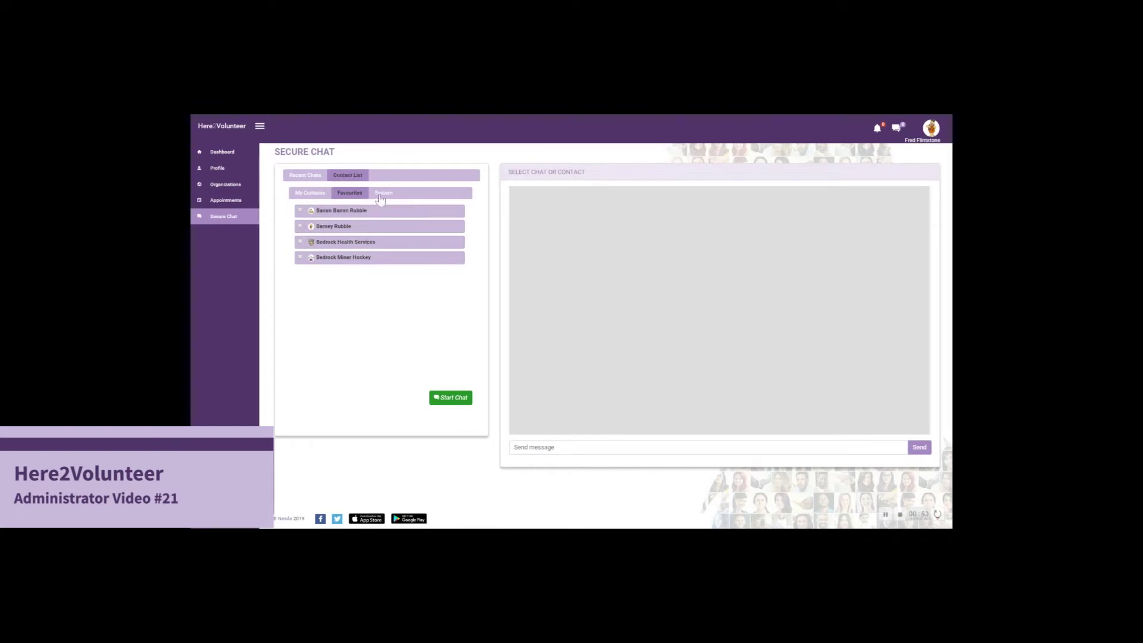
{"action": "left_click", "coordinate": [352, 212]}
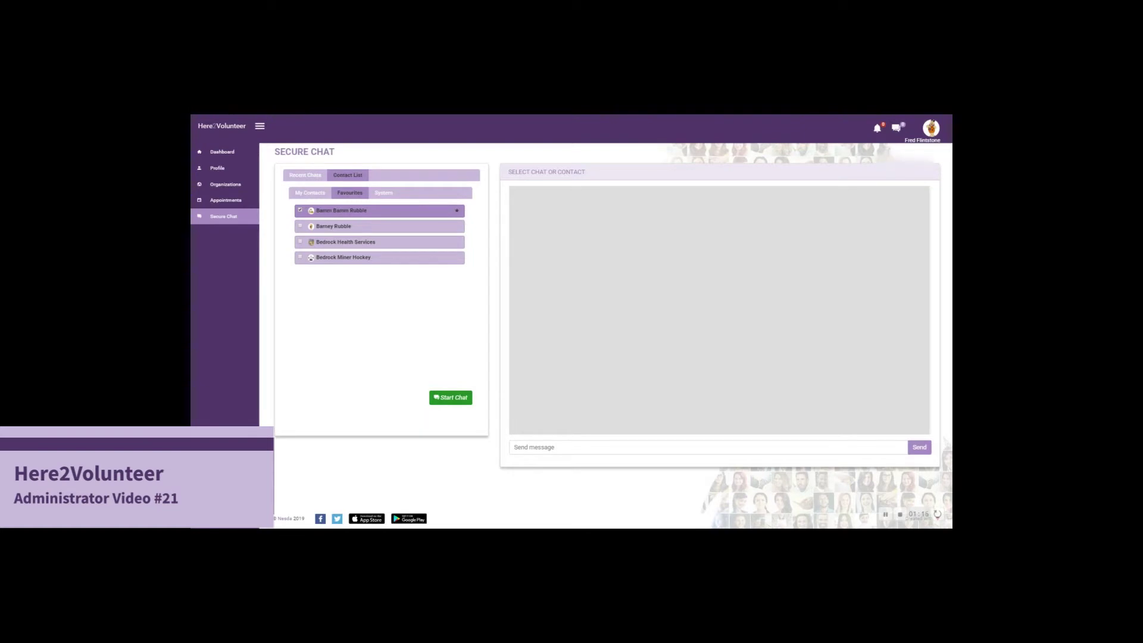
Switch to the Community Care Bedrock account and open My Contacts in its Secure Chat contact list, checking Favourites on the way
{"action": "left_click", "coordinate": [932, 127]}
{"action": "left_click", "coordinate": [905, 152]}
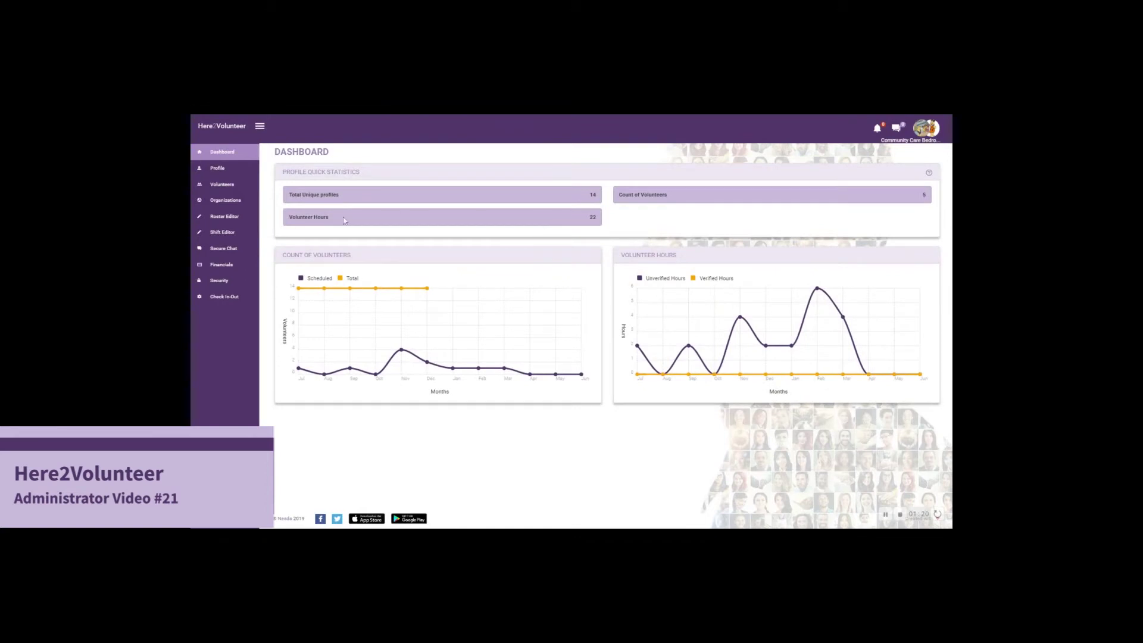
{"action": "left_click", "coordinate": [230, 255]}
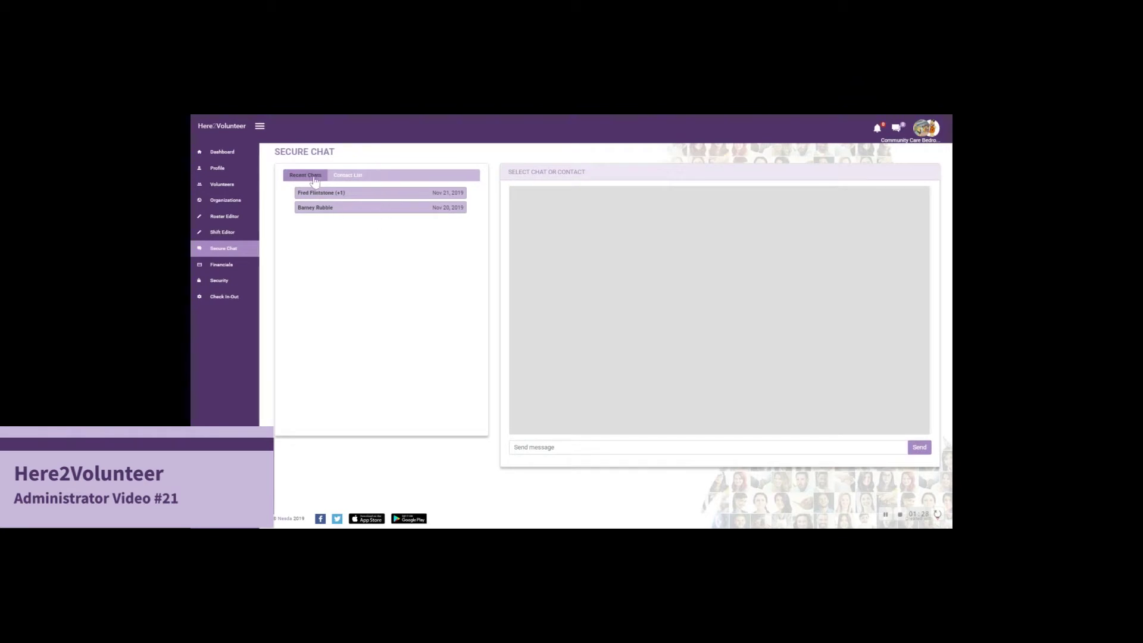
{"action": "left_click", "coordinate": [350, 176]}
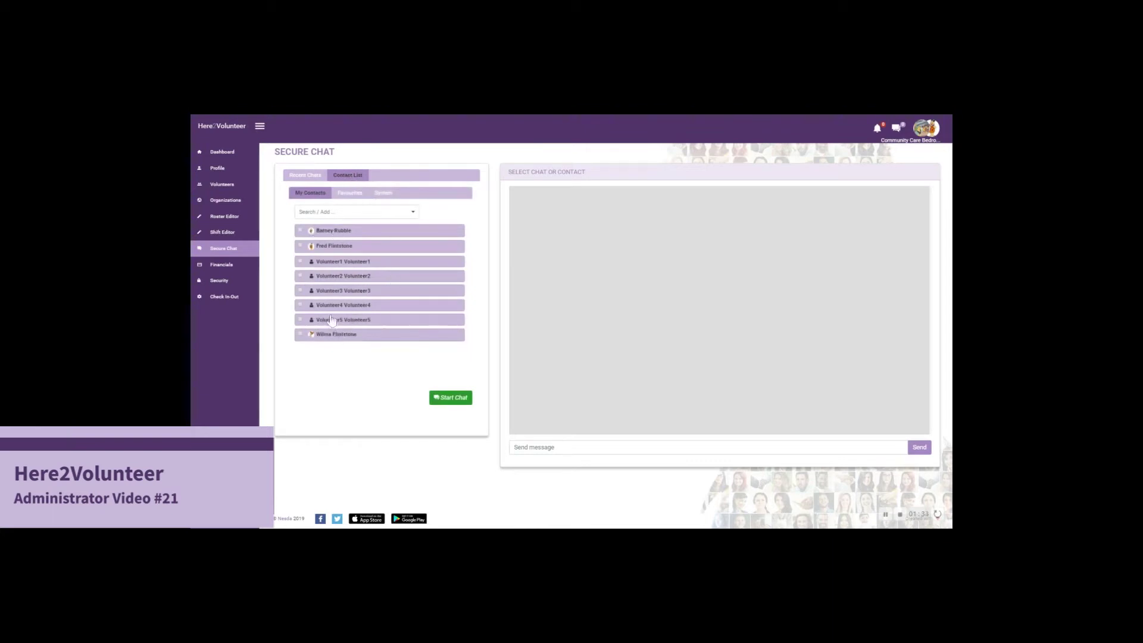
{"action": "left_click", "coordinate": [349, 197]}
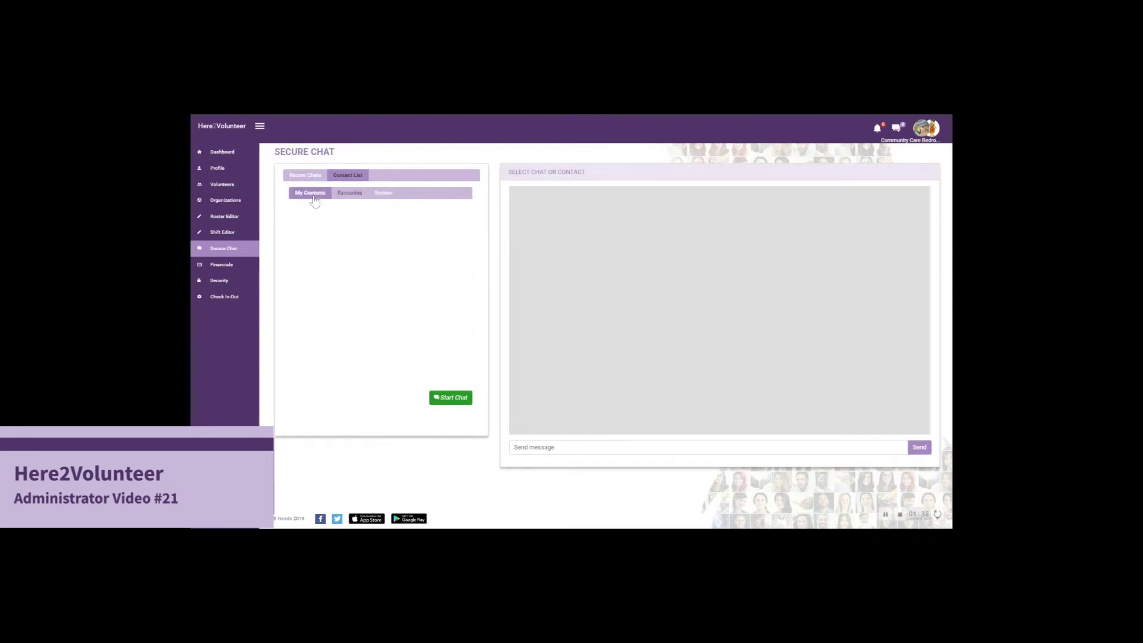
{"action": "left_click", "coordinate": [322, 196]}
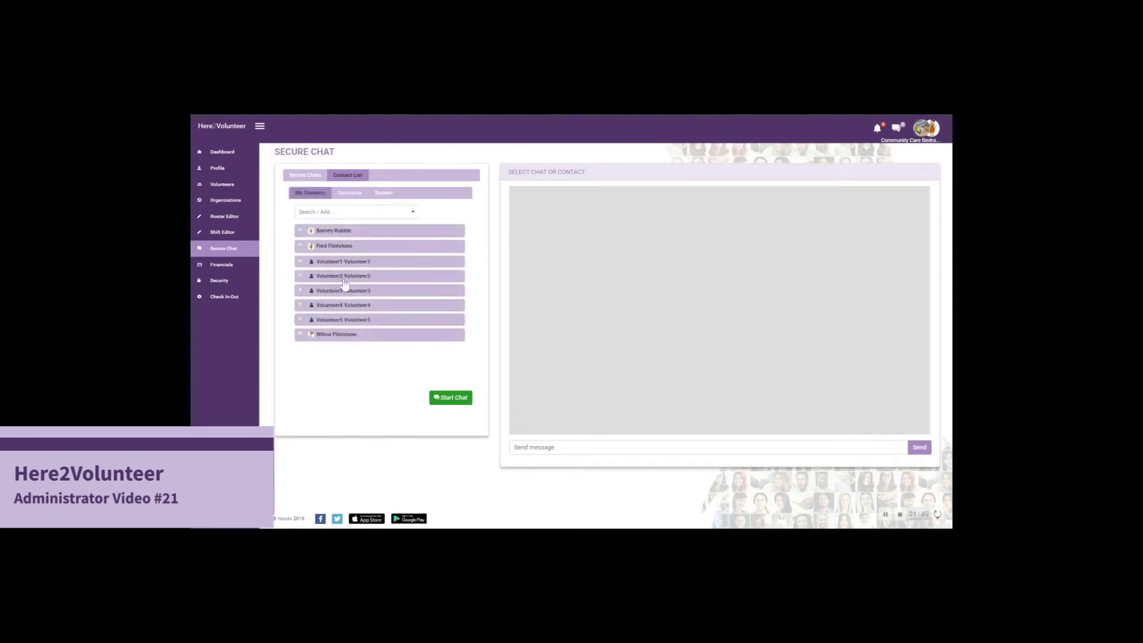
Mark the first, second and last contacts in My Contacts as favourites
{"action": "left_click", "coordinate": [324, 232]}
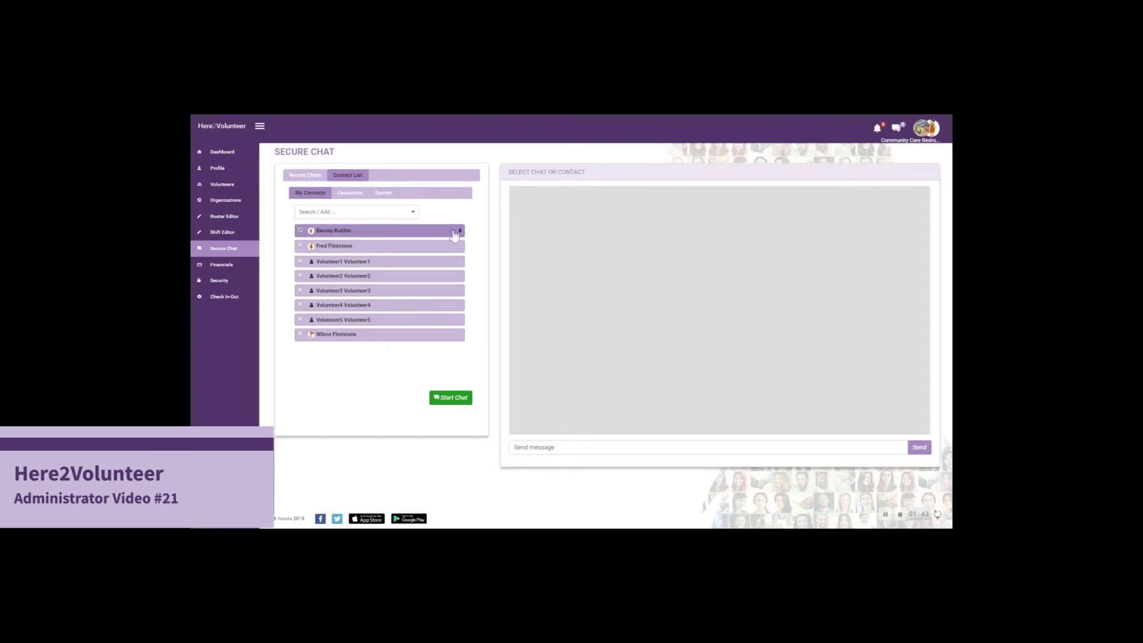
{"action": "left_click", "coordinate": [455, 231]}
{"action": "left_click", "coordinate": [337, 248]}
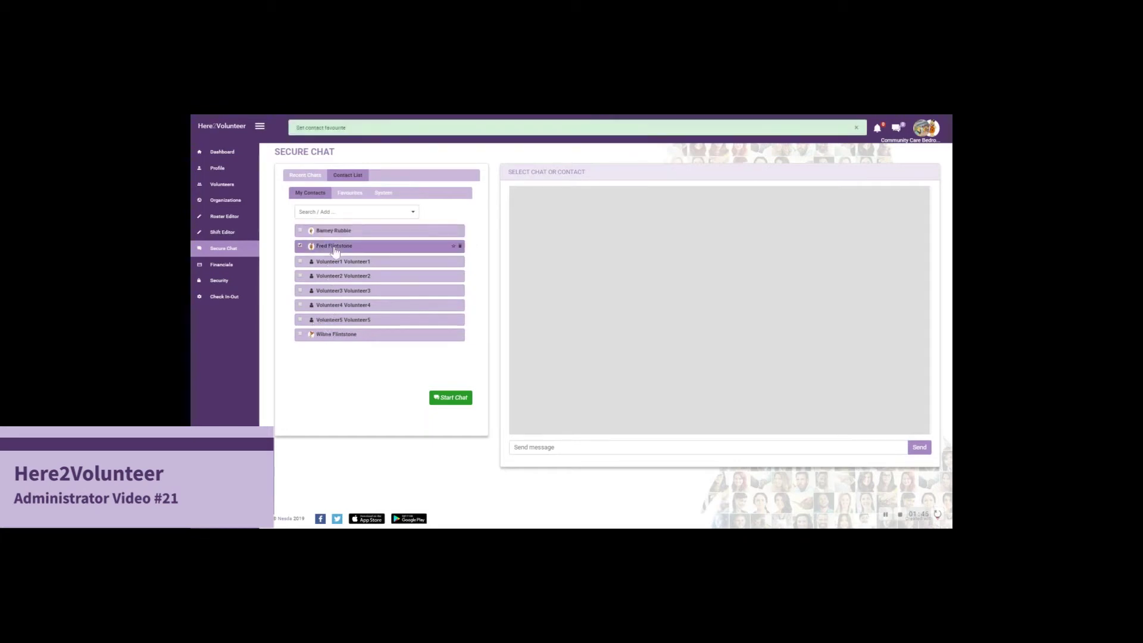
{"action": "left_click", "coordinate": [454, 249]}
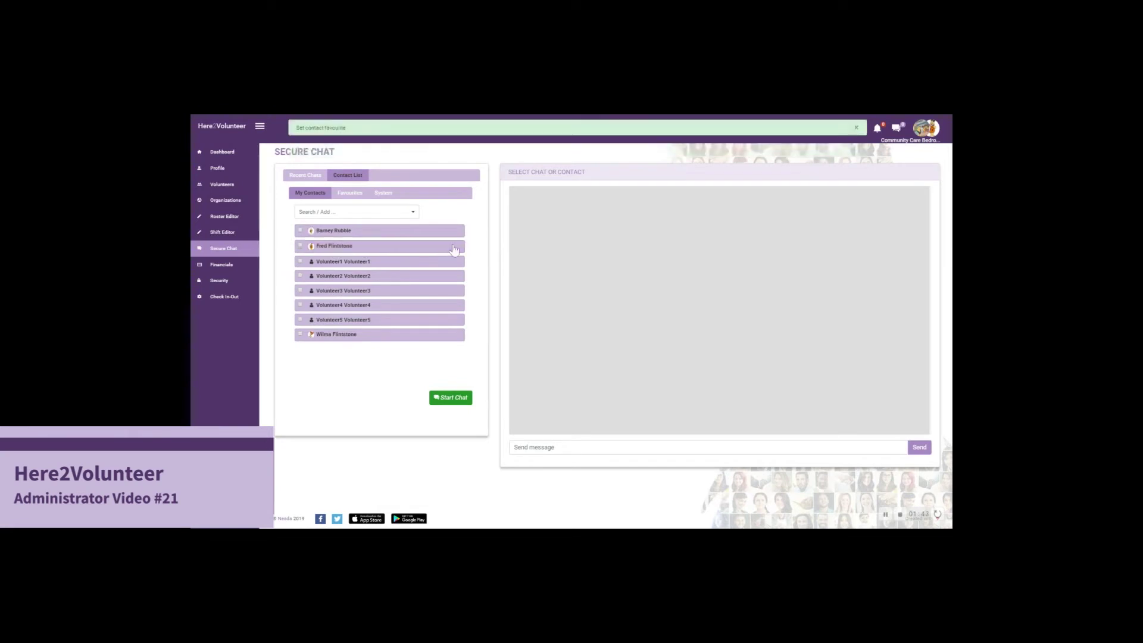
{"action": "left_click", "coordinate": [361, 336]}
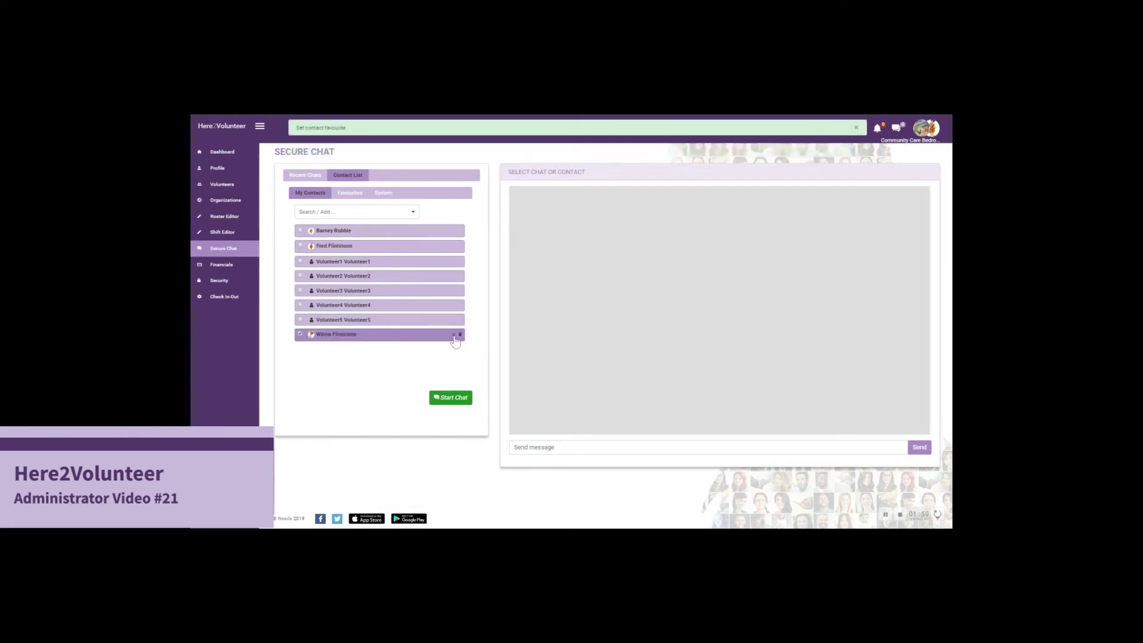
{"action": "left_click", "coordinate": [453, 335]}
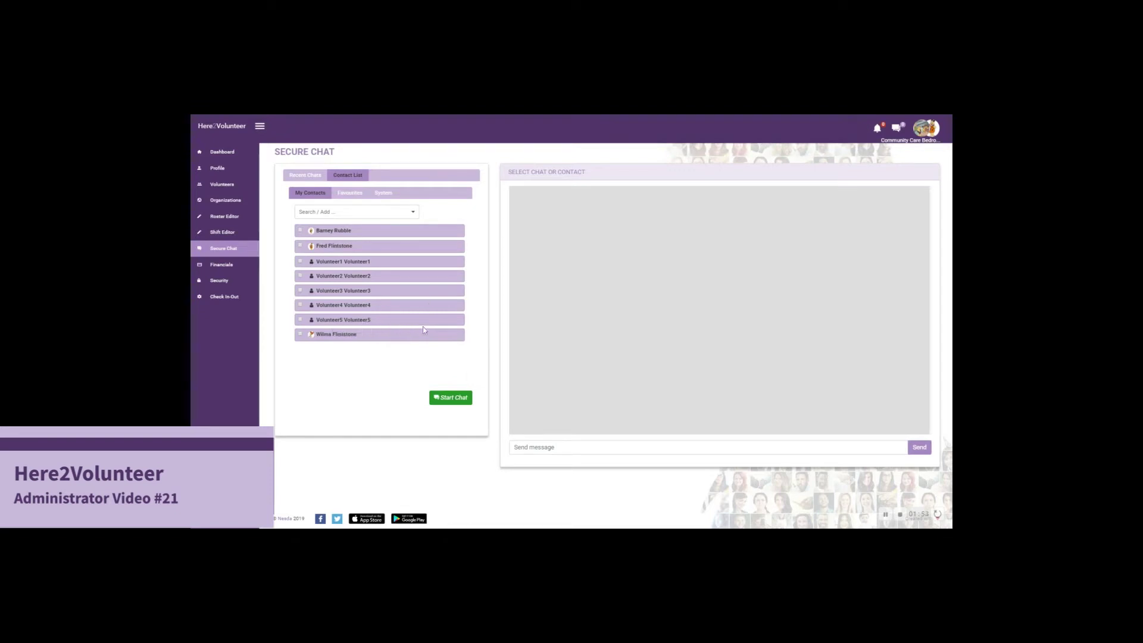
Delete the Volunteer5 contact from My Contacts and confirm the deletion
{"action": "left_click", "coordinate": [373, 322]}
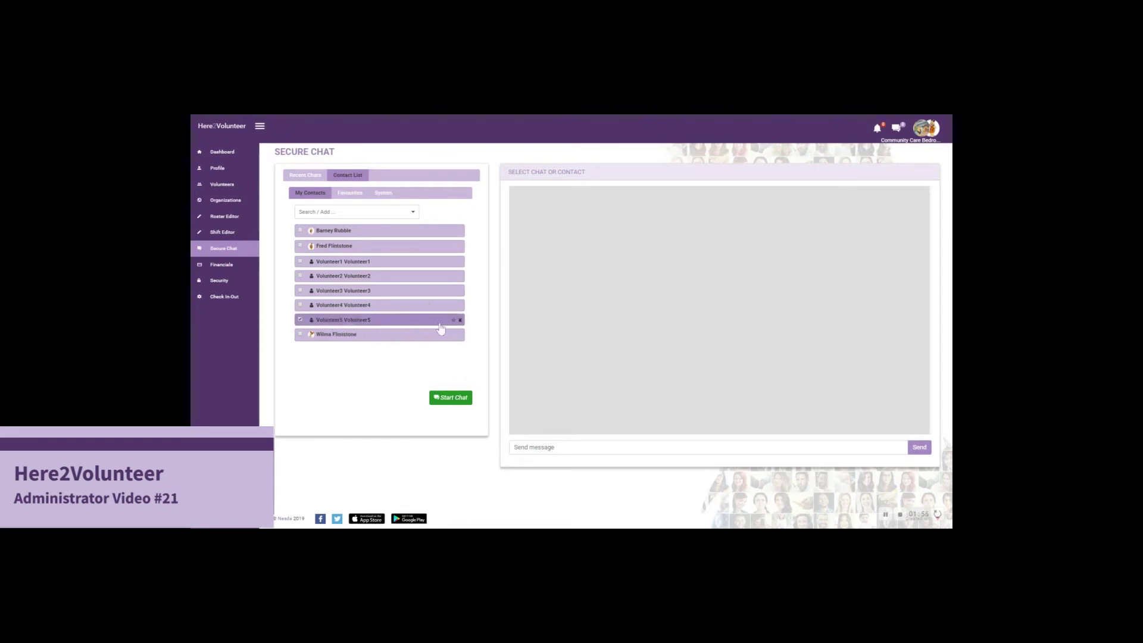
{"action": "left_click", "coordinate": [460, 321]}
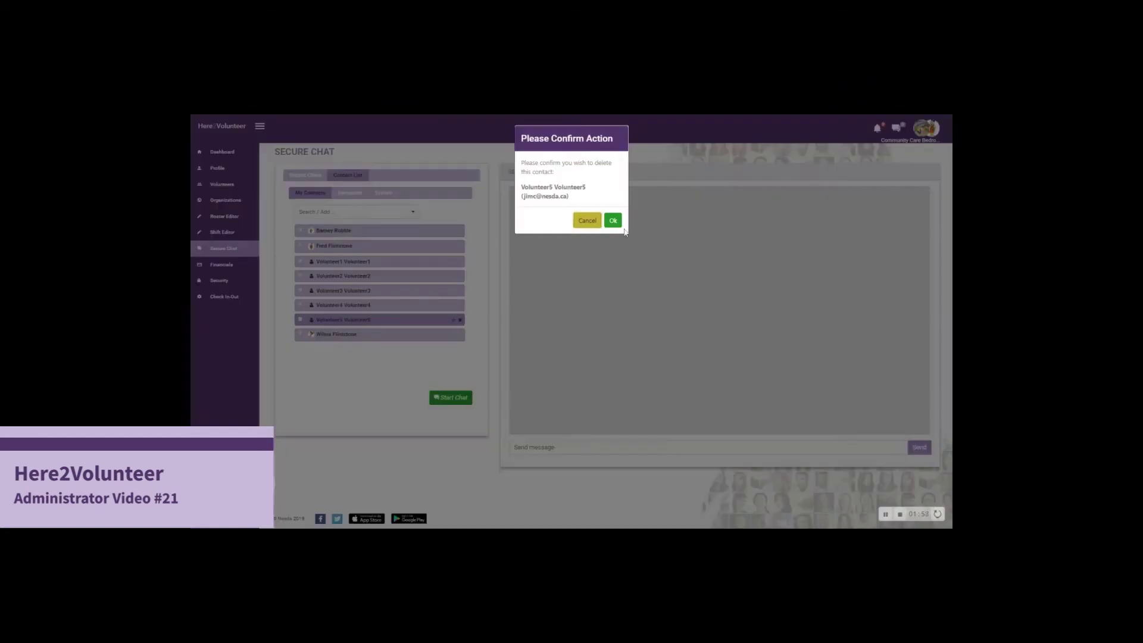
{"action": "left_click", "coordinate": [612, 221]}
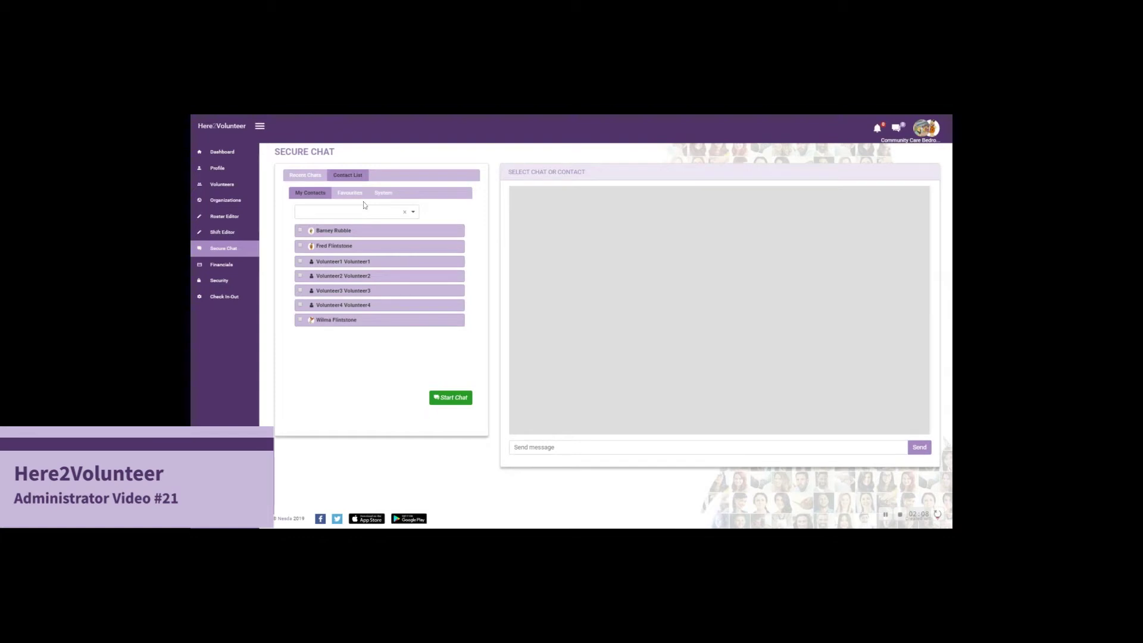
Start a group chat with the second and last contacts in My Contacts
{"action": "left_click", "coordinate": [301, 247]}
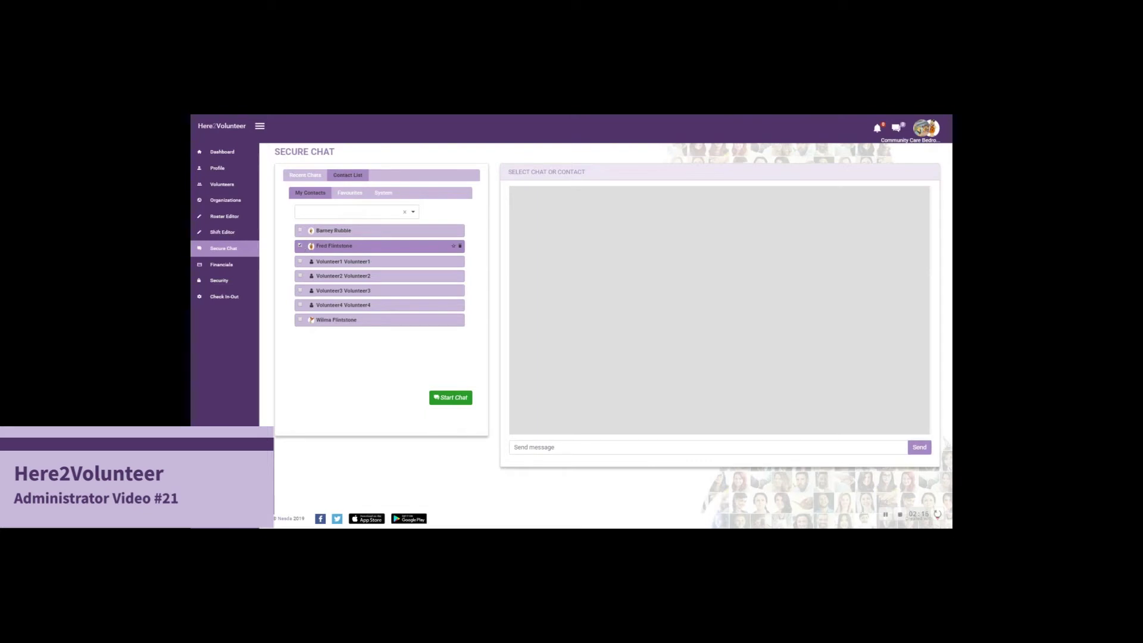
{"action": "left_click", "coordinate": [301, 321]}
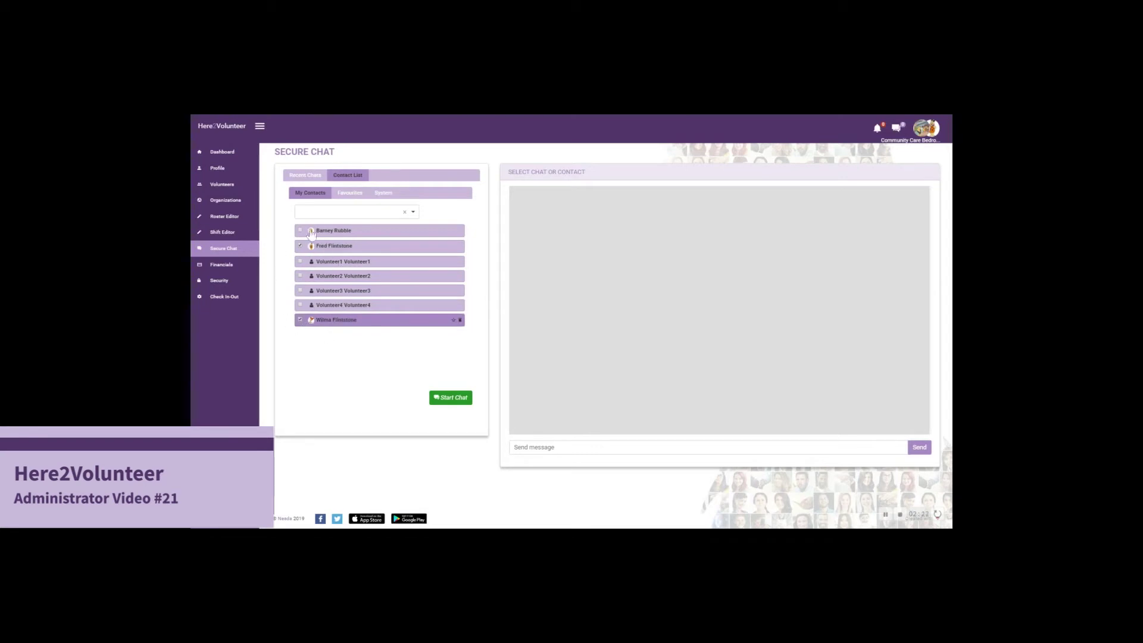
{"action": "left_click", "coordinate": [456, 399]}
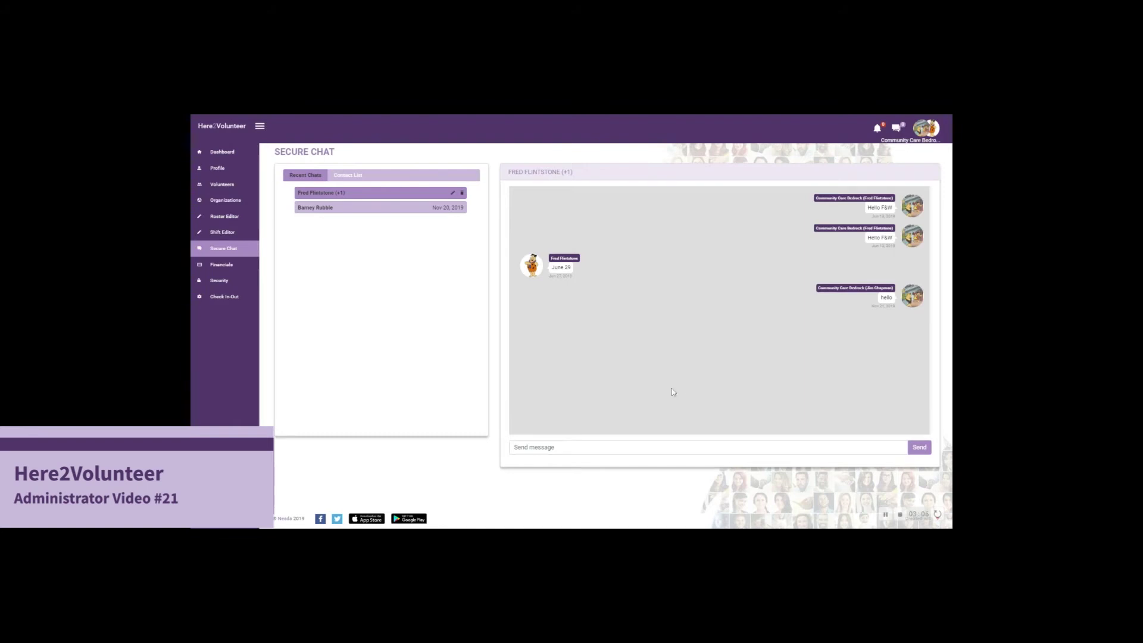
Send a hello message to the group chat that greets both recipients by first name
{"action": "left_click", "coordinate": [708, 447]}
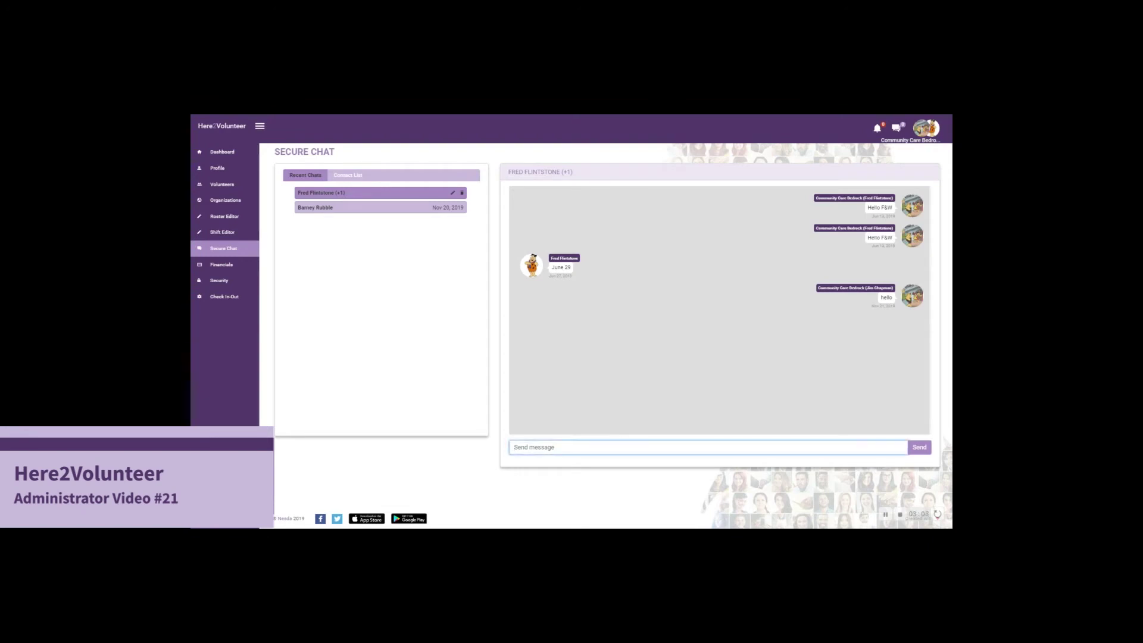
{"action": "type", "text": "Hello Fred"}
{"action": "left_click", "coordinate": [919, 447]}
{"action": "type", "text": "and Wilma!"}
{"action": "left_click", "coordinate": [929, 450]}
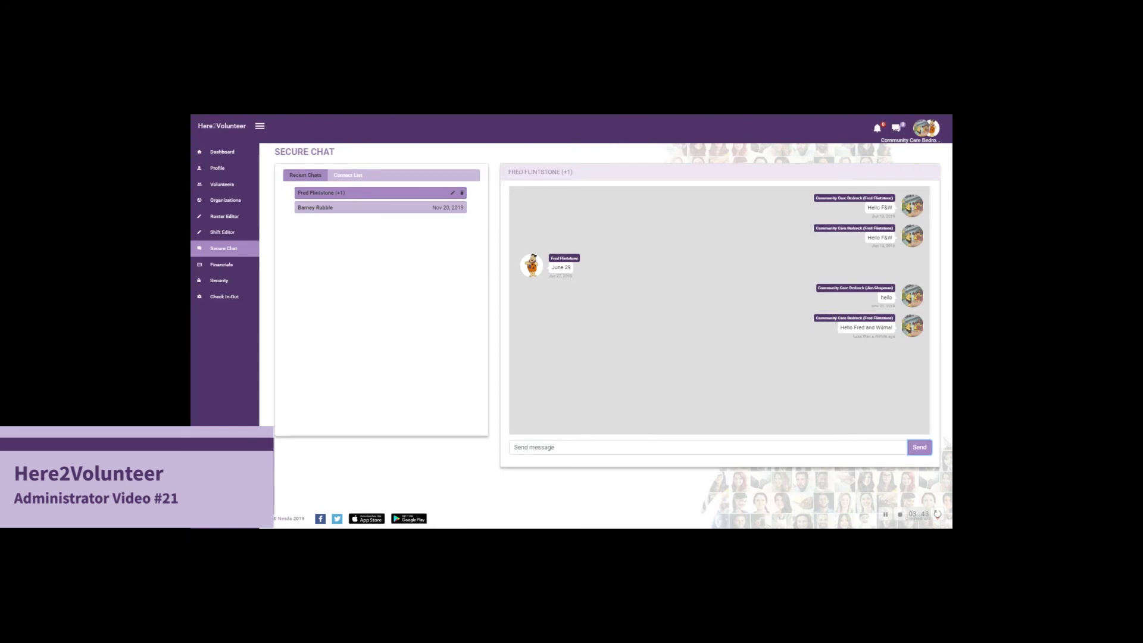
Switch back to the volunteer's own account and open the unread secure chat message from Community Care Bedrock
{"action": "left_click", "coordinate": [931, 132]}
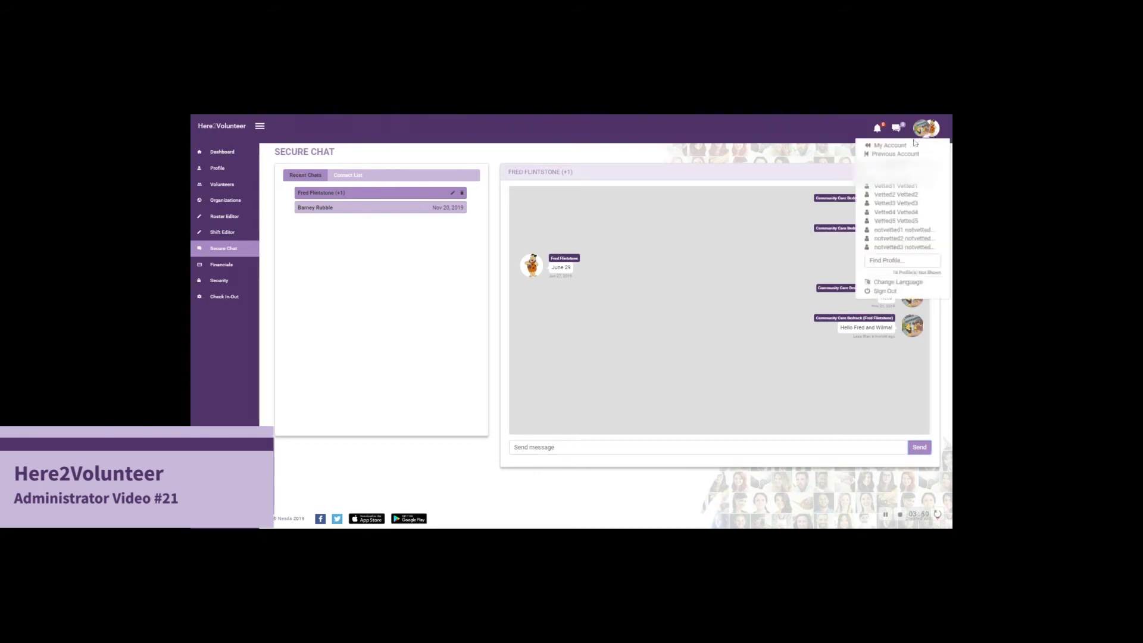
{"action": "left_click", "coordinate": [904, 150]}
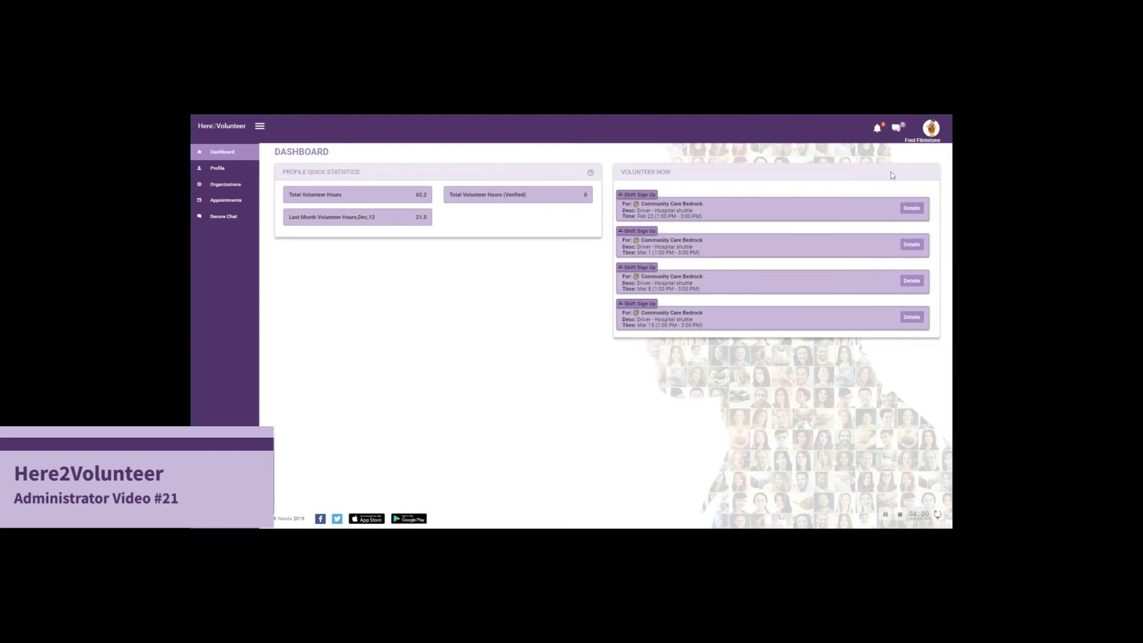
{"action": "left_click", "coordinate": [900, 130]}
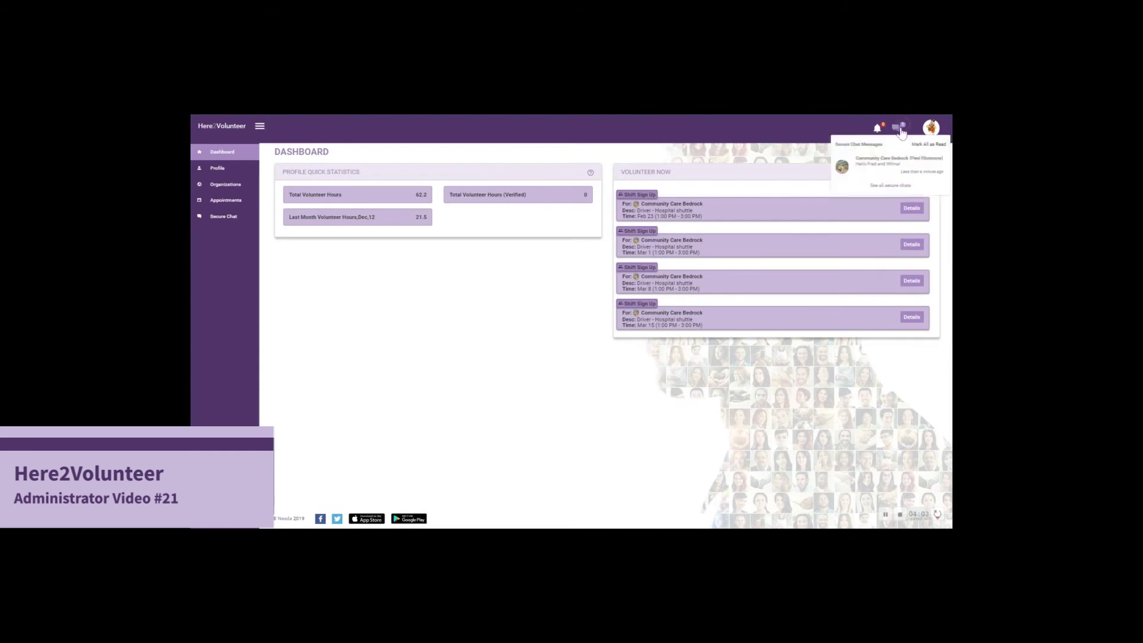
{"action": "left_click", "coordinate": [892, 165]}
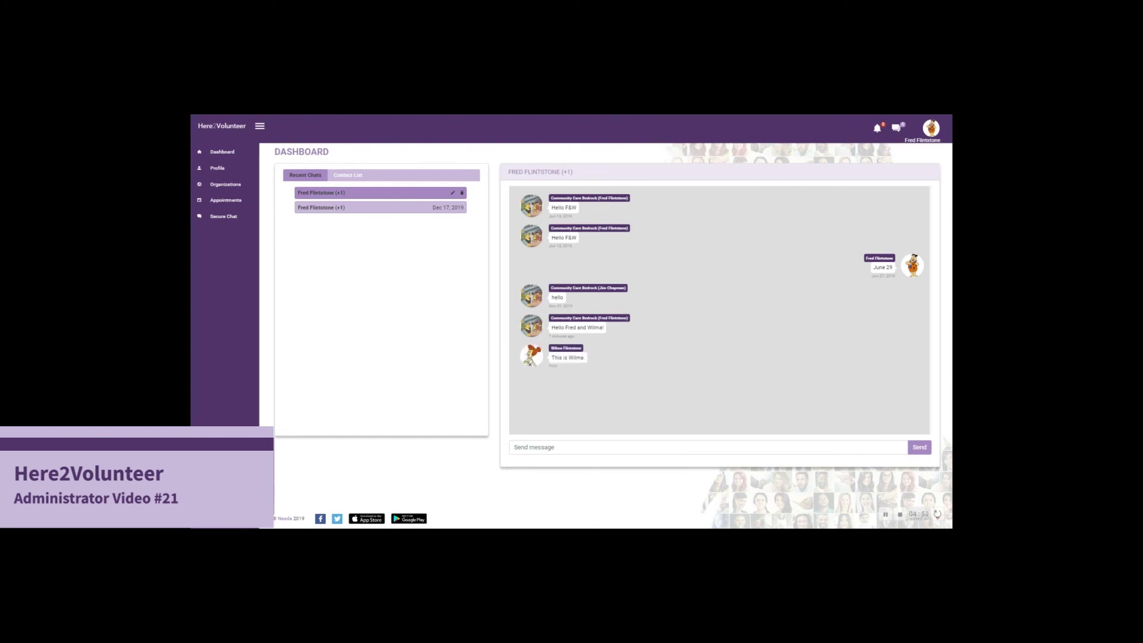
Reply in the group chat with a hello that says the volunteer is here, correcting the misspelled first name before sending
{"action": "left_click", "coordinate": [588, 447]}
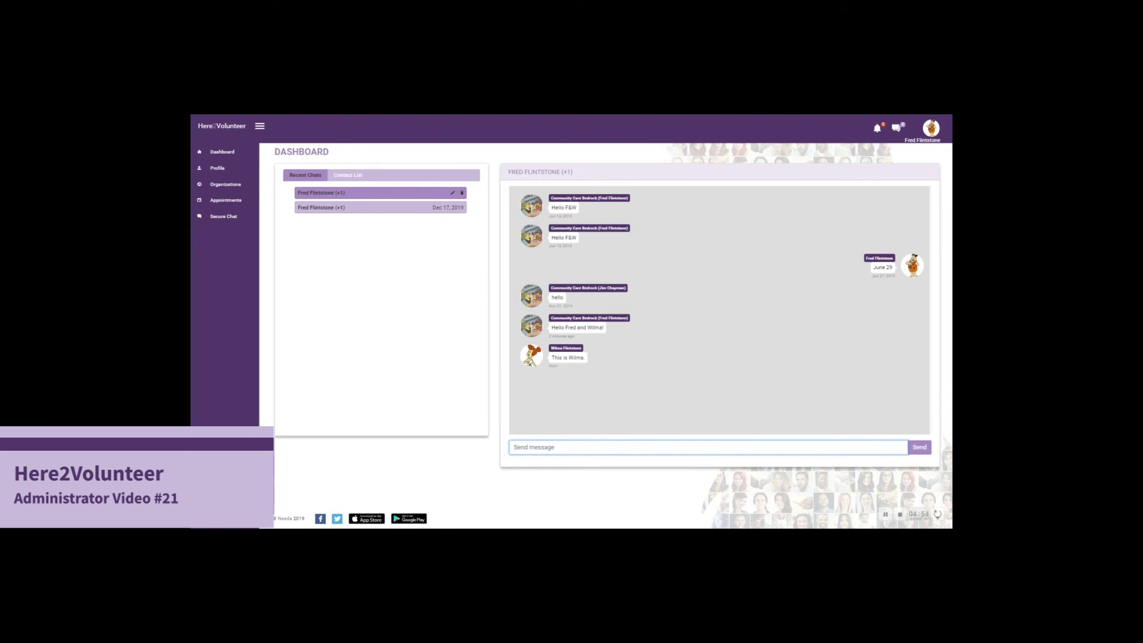
{"action": "type", "text": "Hello, Frd here."}
{"action": "left_click", "coordinate": [537, 447]}
{"action": "type", "text": "e"}
{"action": "key", "text": "BackSpace"}
{"action": "type", "text": "e"}
{"action": "left_click", "coordinate": [920, 447]}
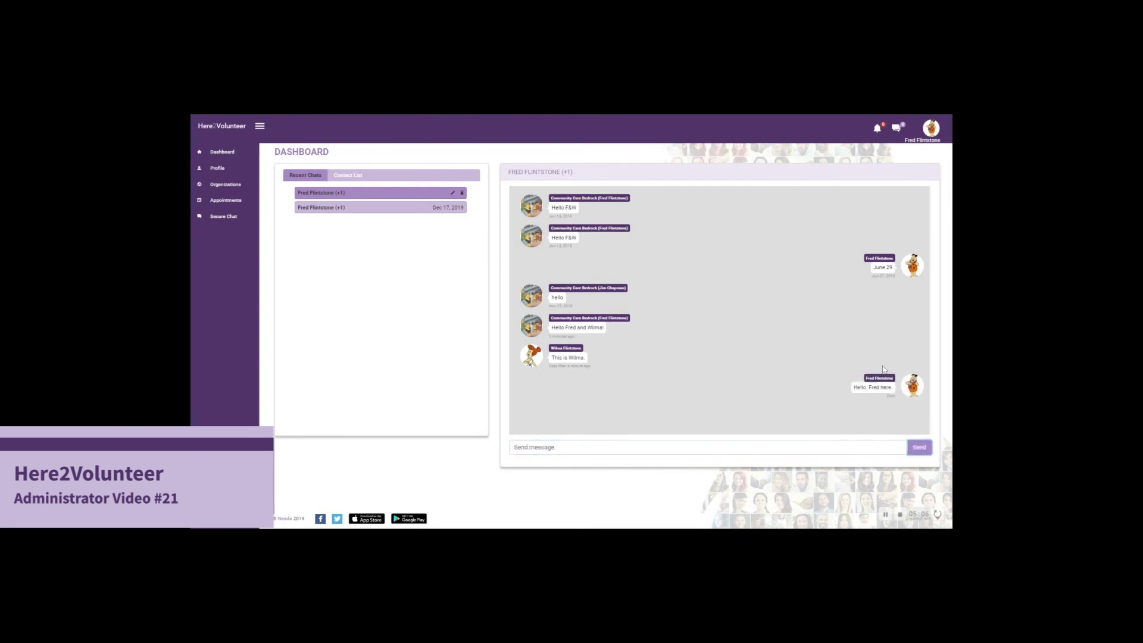
Switch to the Community Care Bedrock account and open the volunteer's new reply from the unread secure chat messages
{"action": "left_click", "coordinate": [931, 128]}
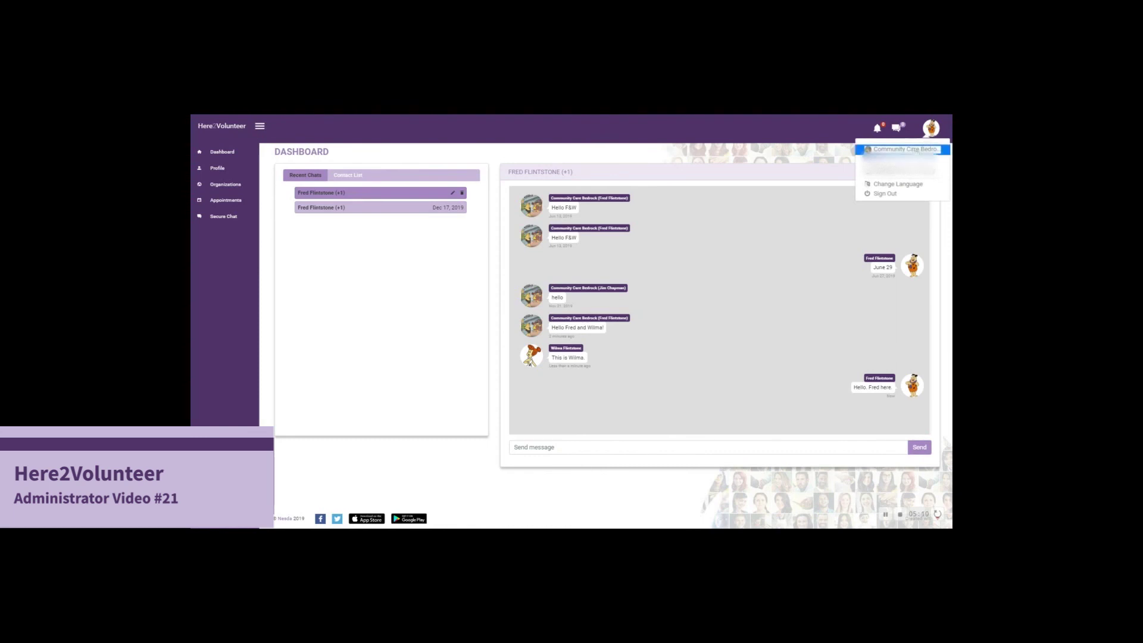
{"action": "left_click", "coordinate": [911, 148]}
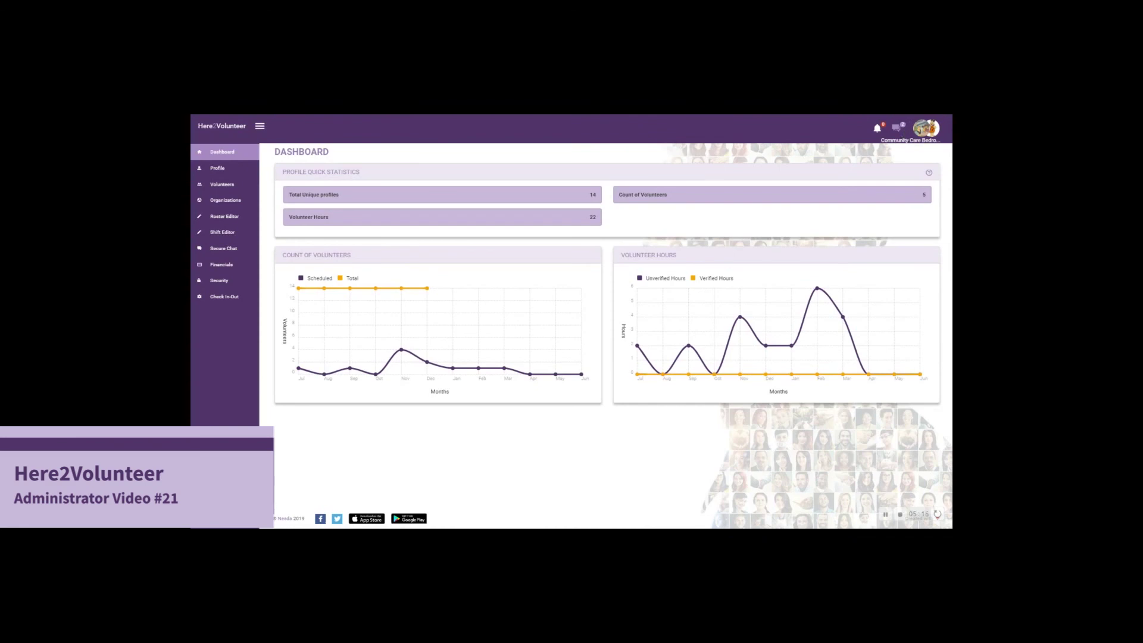
{"action": "left_click", "coordinate": [897, 128]}
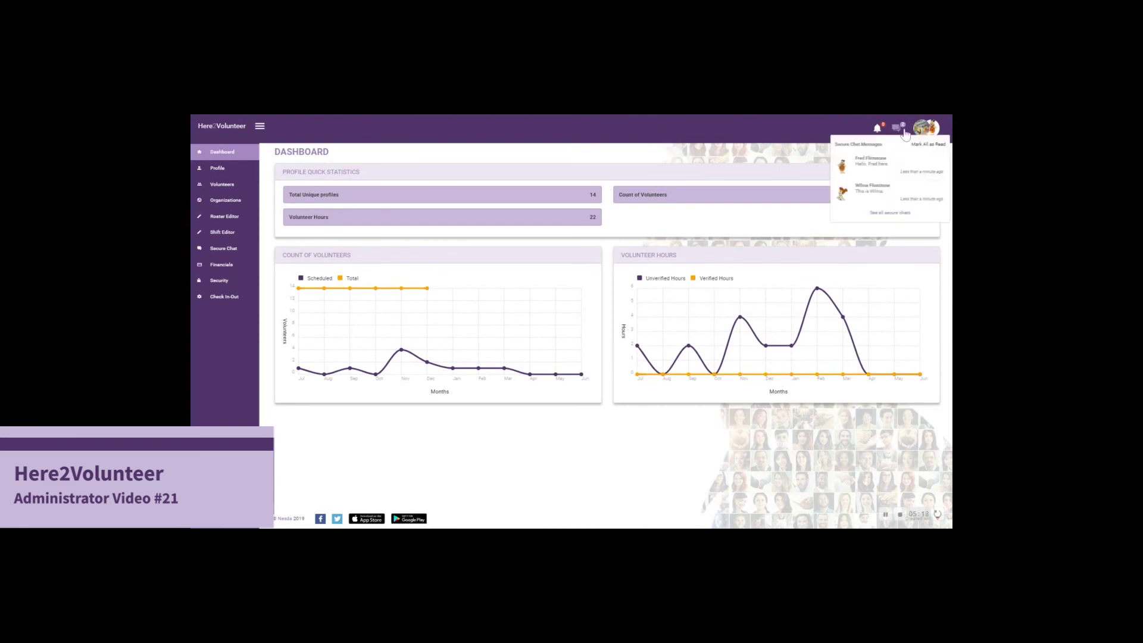
{"action": "left_click", "coordinate": [889, 165]}
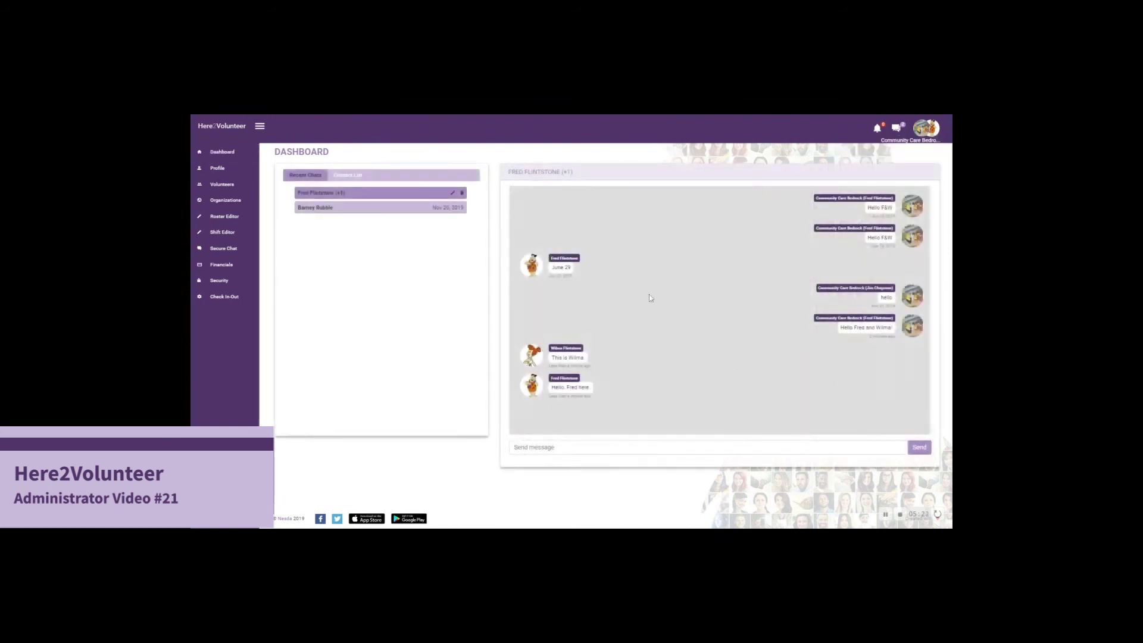